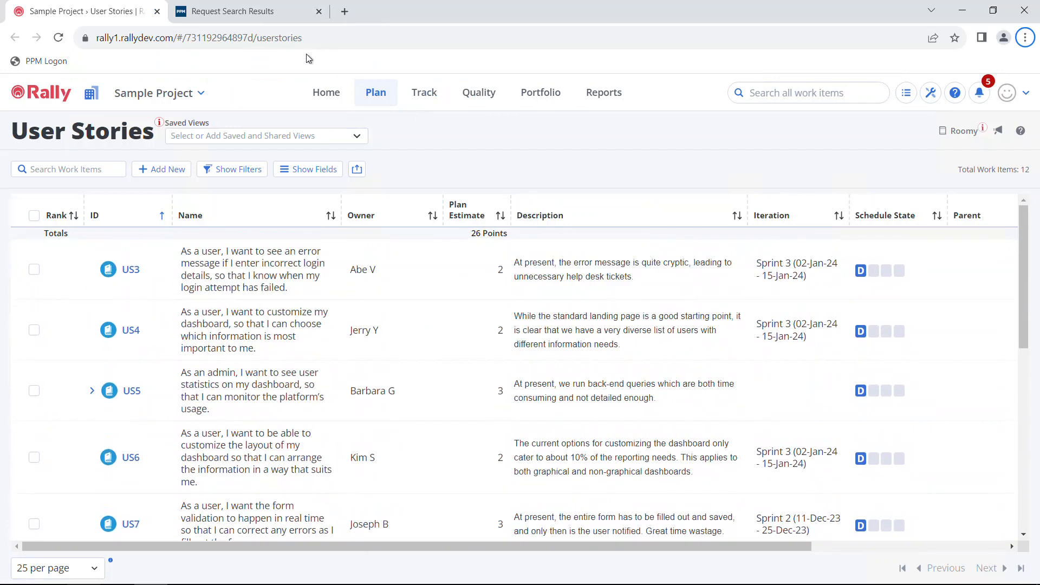
Step: Switch to the PPM Request Search Results listing user story requests 47373 and 47374
left_click(274, 20)
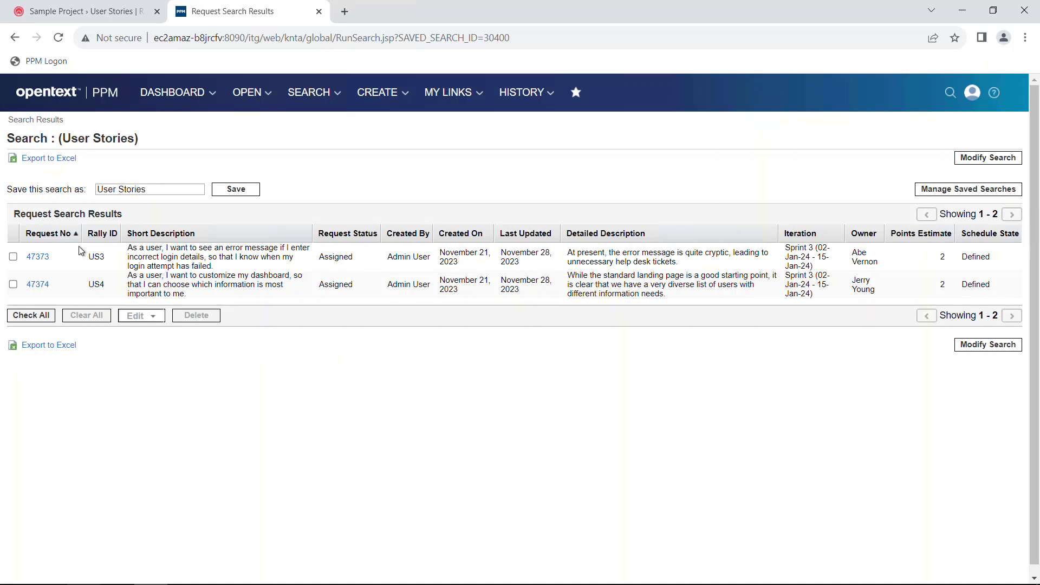
Step: Switch from Chrome to the SPOT_Demo workbook in Excel
key("alt+Tab")
key("alt+Tab")
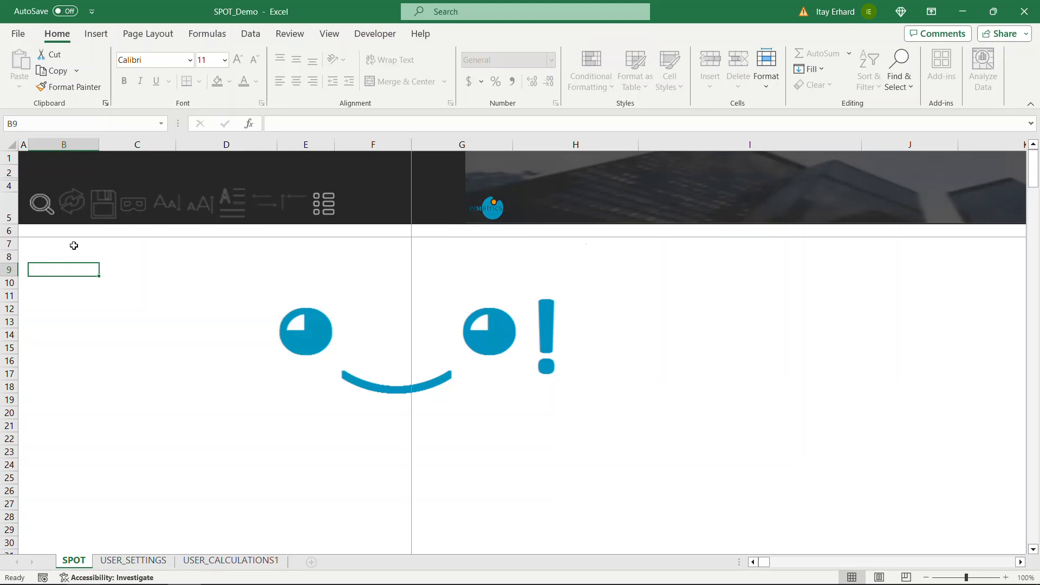
Step: Apply the 'Rally -> PPM: User Story Load' template from SPOT's Load Template list
left_click(41, 206)
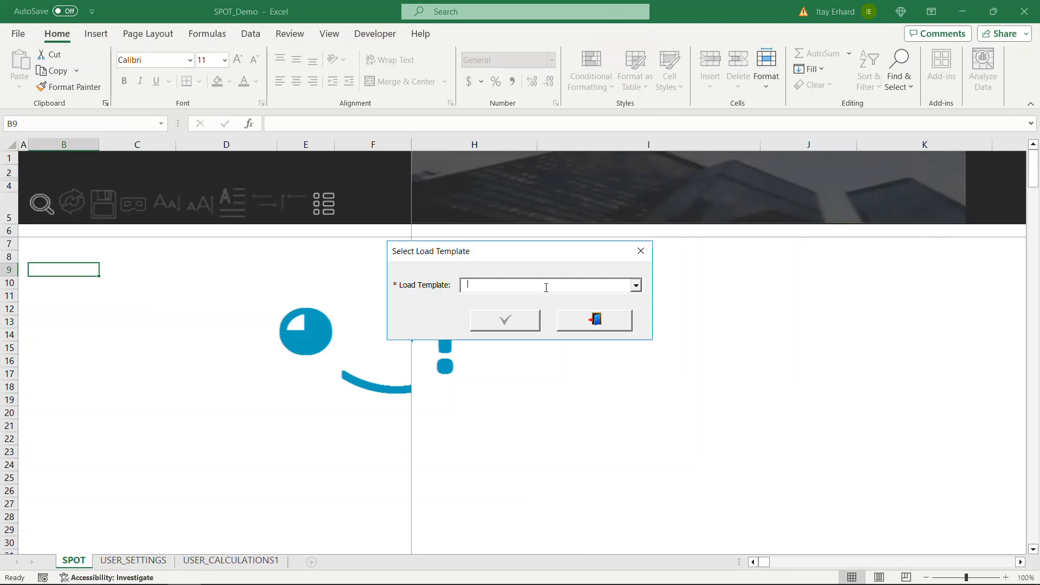
left_click(635, 285)
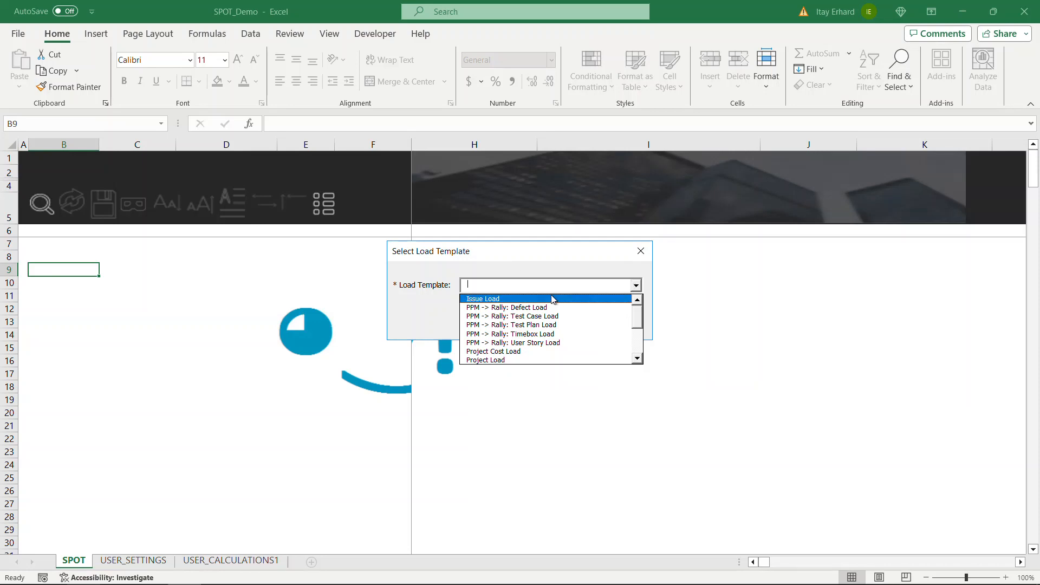
scroll(647, 325, "down", 1)
scroll(647, 325, "down", 2)
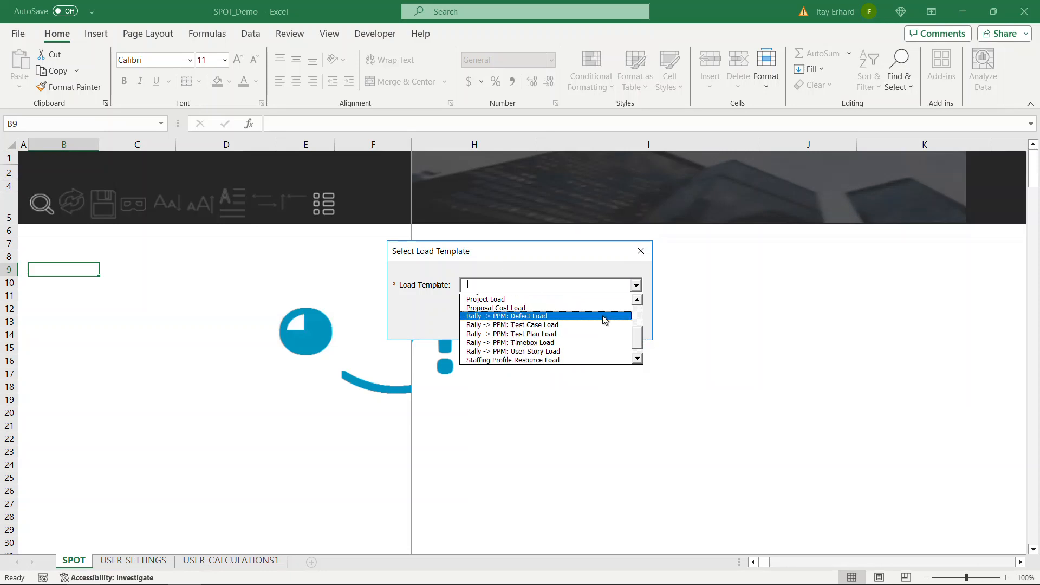
left_click(554, 351)
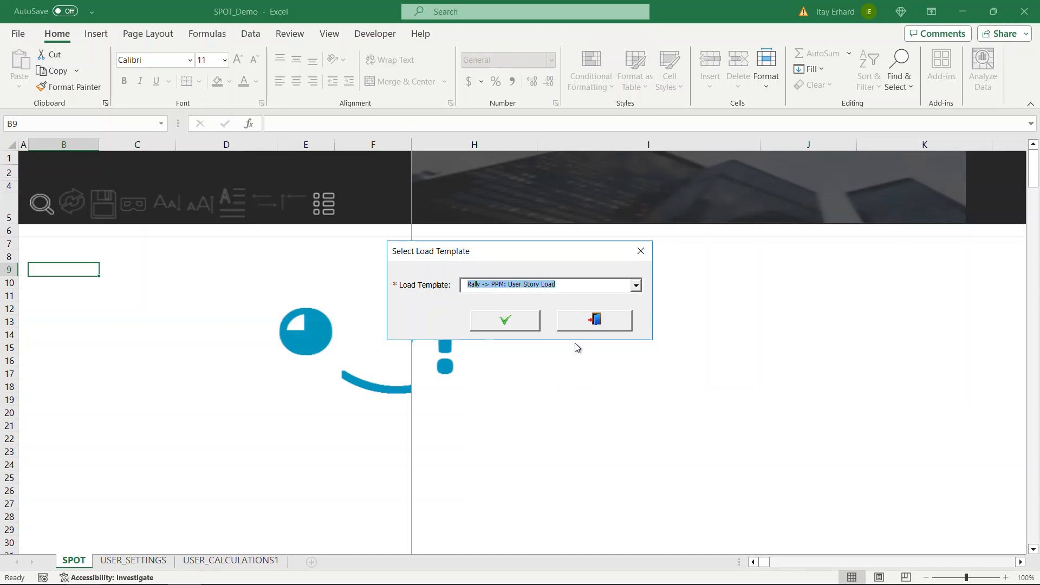
left_click(513, 321)
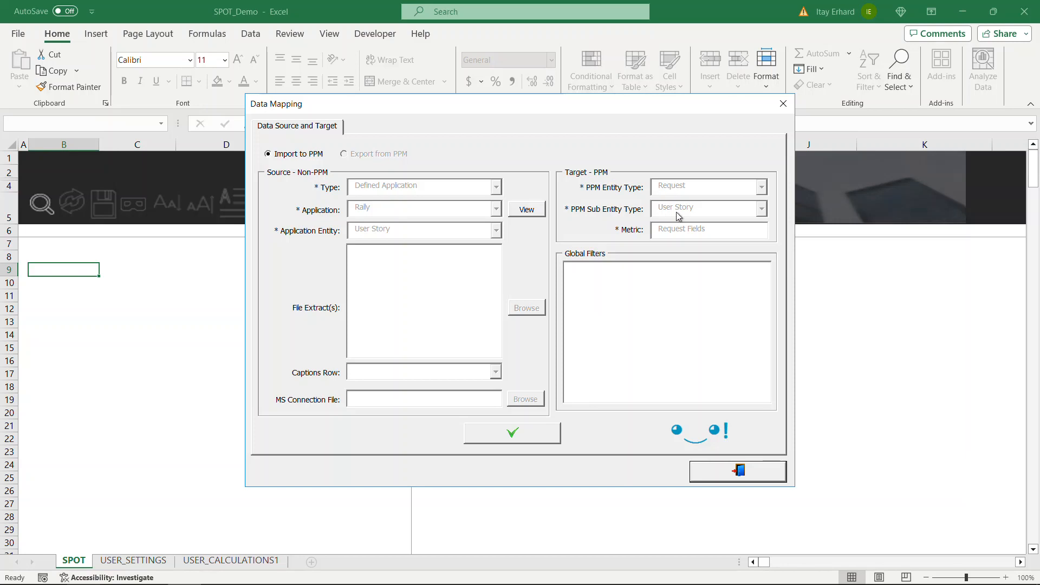
Step: Confirm Rally User Stories as source and PPM Request User Story as target
left_click(530, 432)
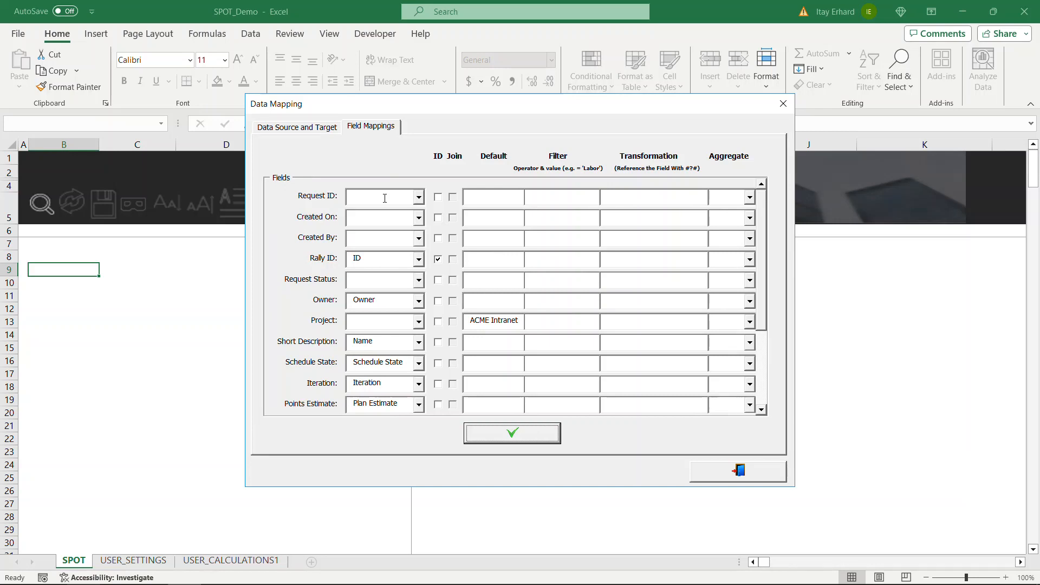
Step: Keep Owner mapped to the Owner field and load the 12 Rally records
mouse_move(764, 272)
left_mouse_down()
mouse_move(764, 330)
mouse_move(768, 279)
left_mouse_up()
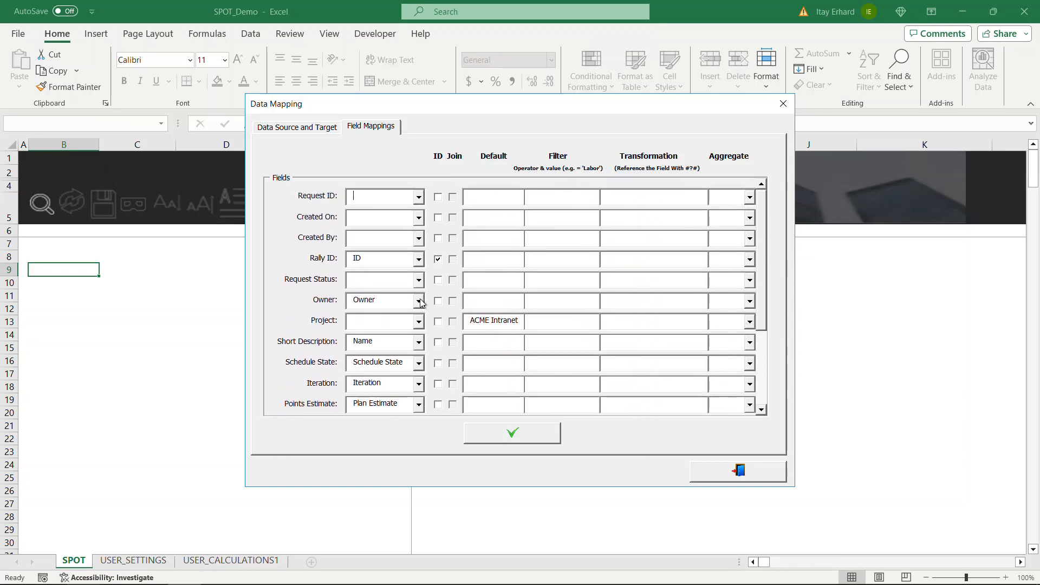
left_click(418, 299)
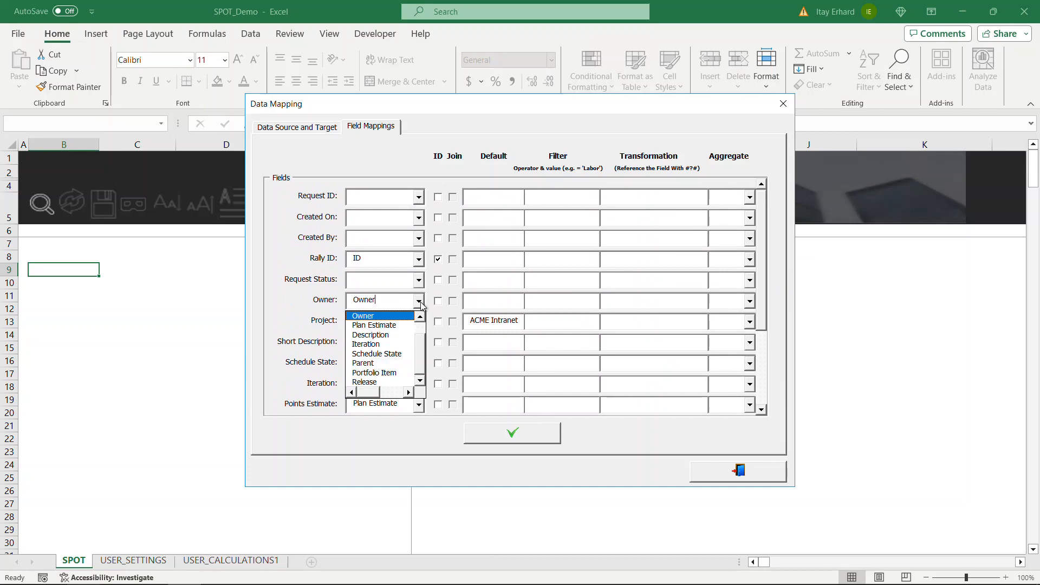
left_click(400, 316)
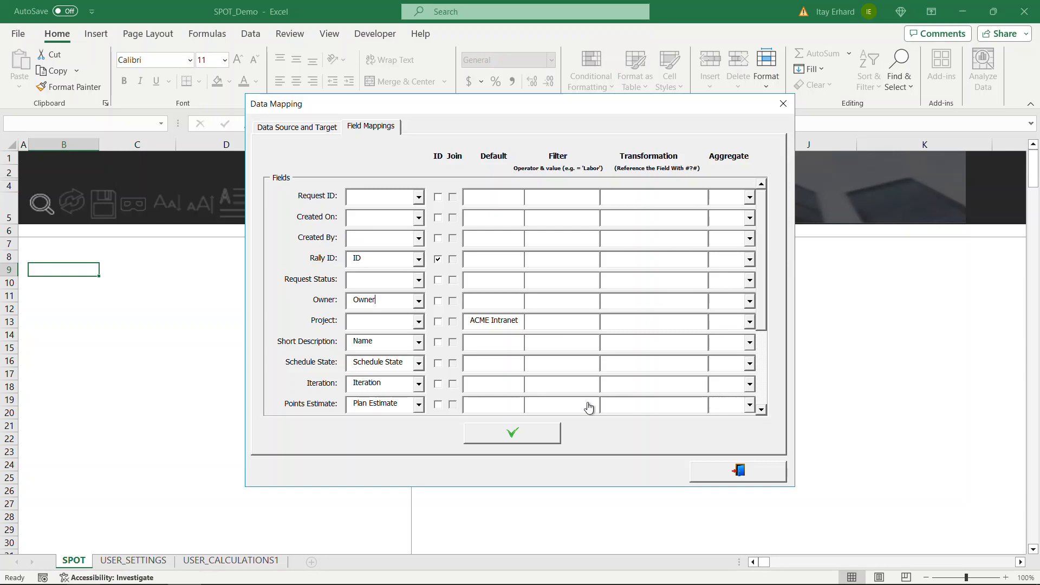
left_click(548, 435)
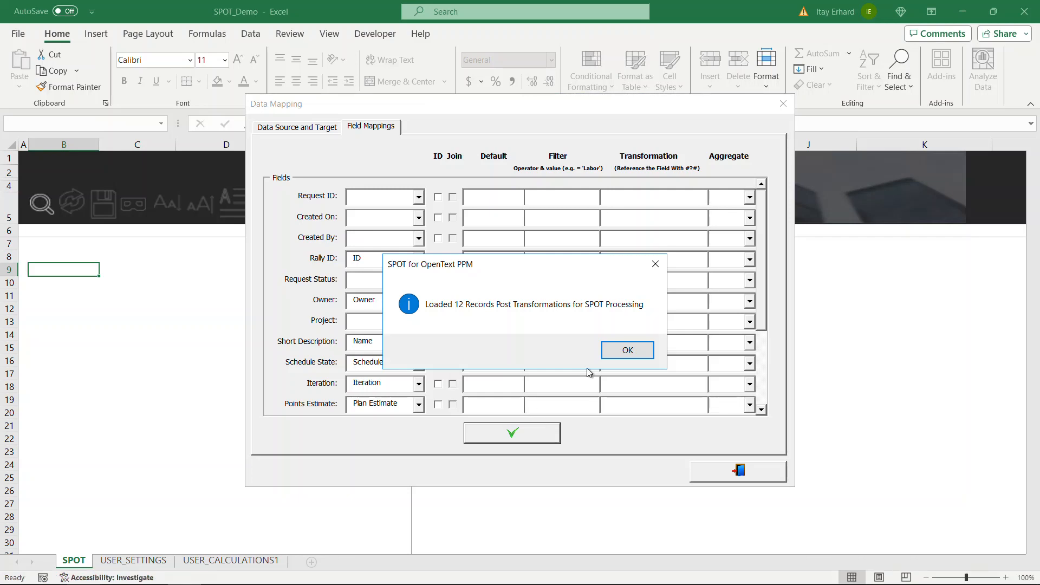
Step: Dismiss the 'Loaded 12 Records' message to reach the Load Settings
left_click(617, 350)
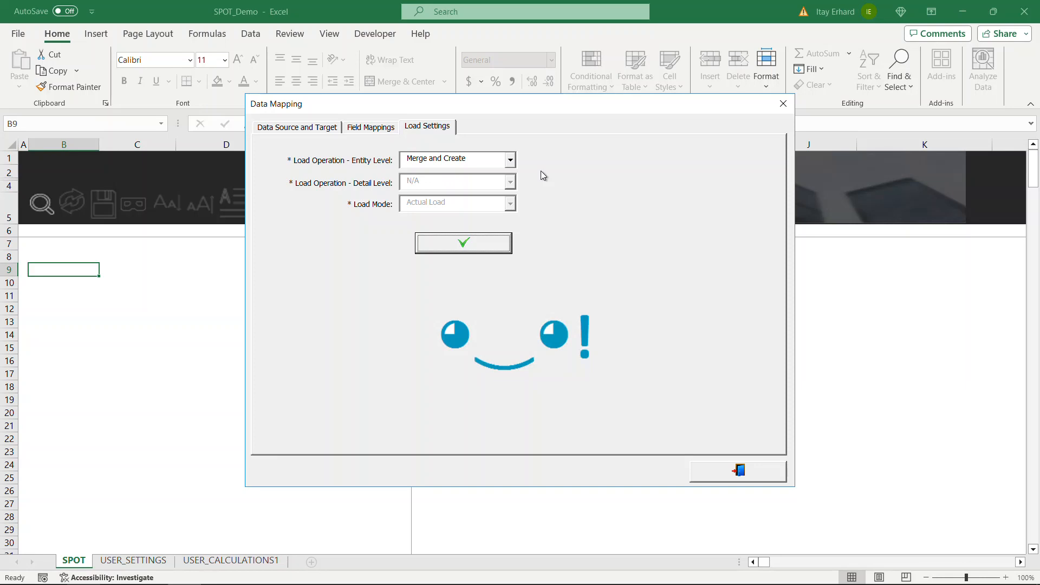
Step: Keep 'Merge and Create' as the entity-level operation and populate the SPOT sheet
left_click(510, 160)
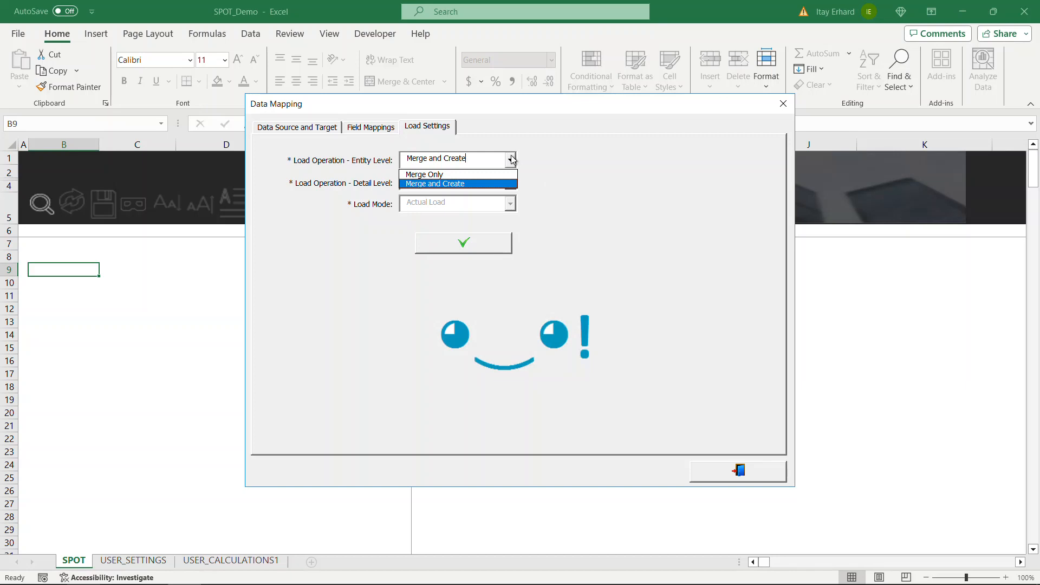
left_click(539, 155)
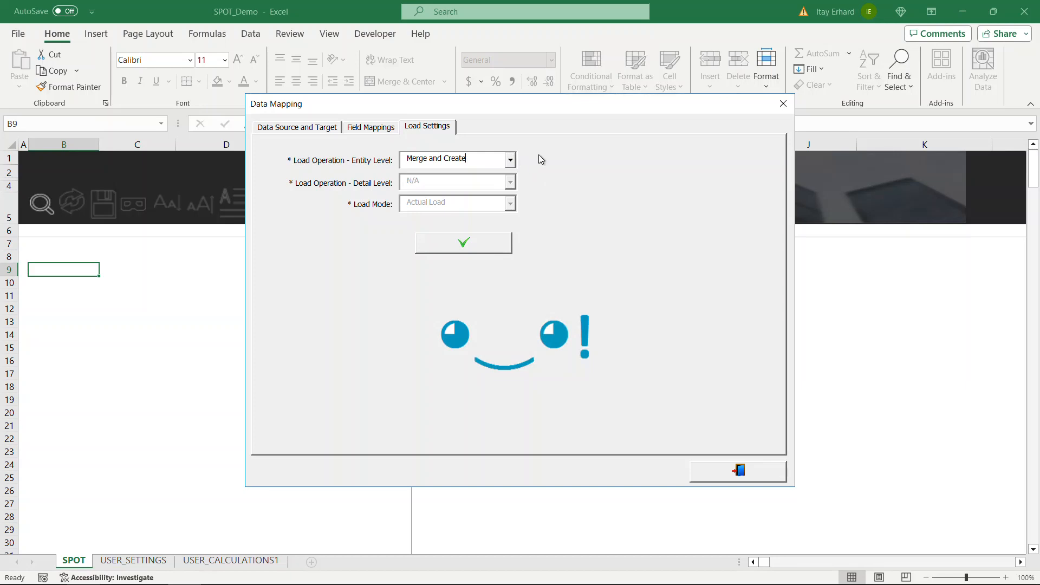
left_click(484, 245)
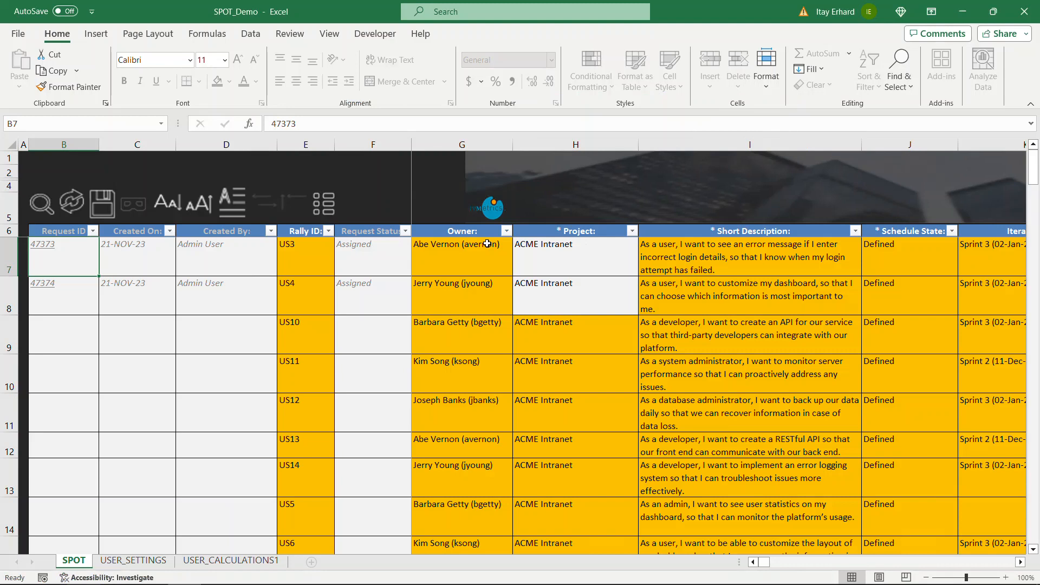
scroll(504, 309, "down", 2)
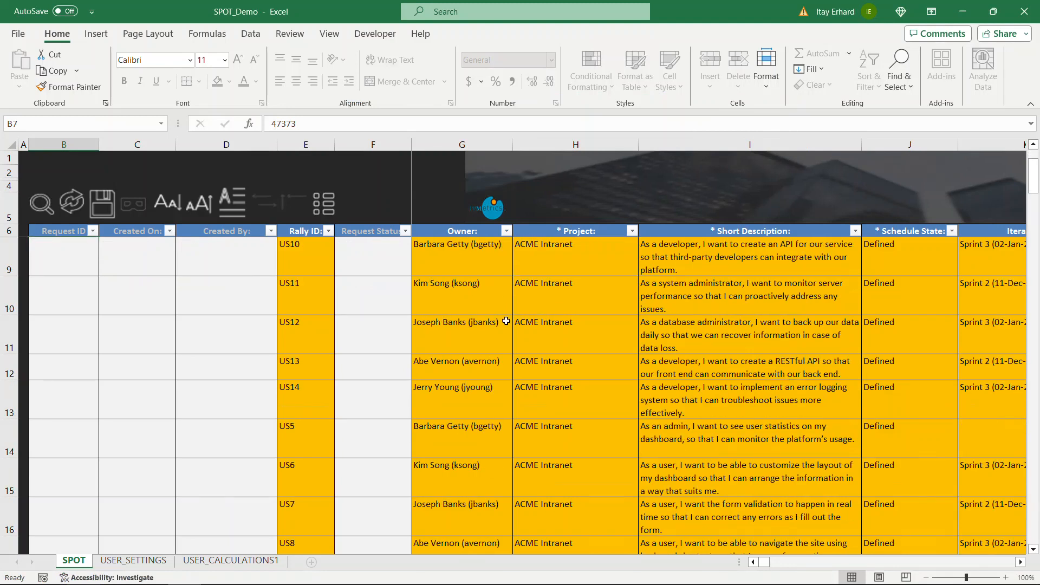
scroll(506, 323, "up", 2)
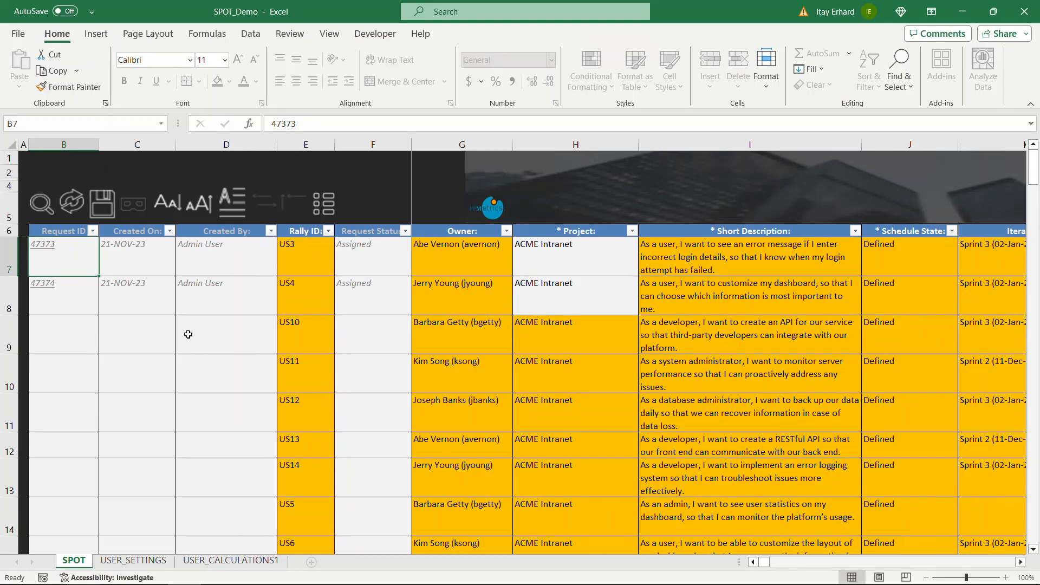
scroll(189, 339, "down", 1)
scroll(188, 339, "down", 1)
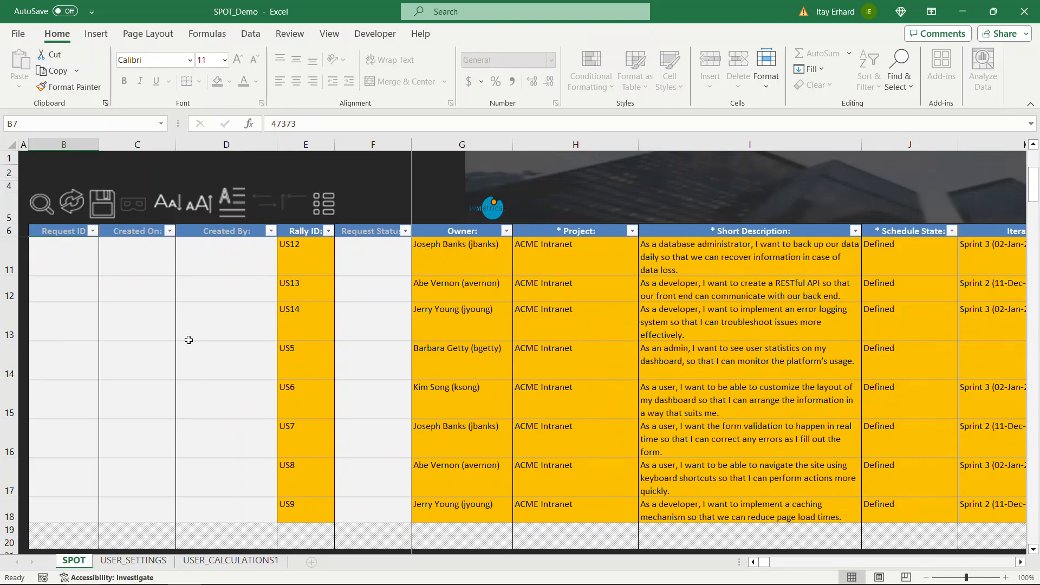
scroll(189, 340, "up", 2)
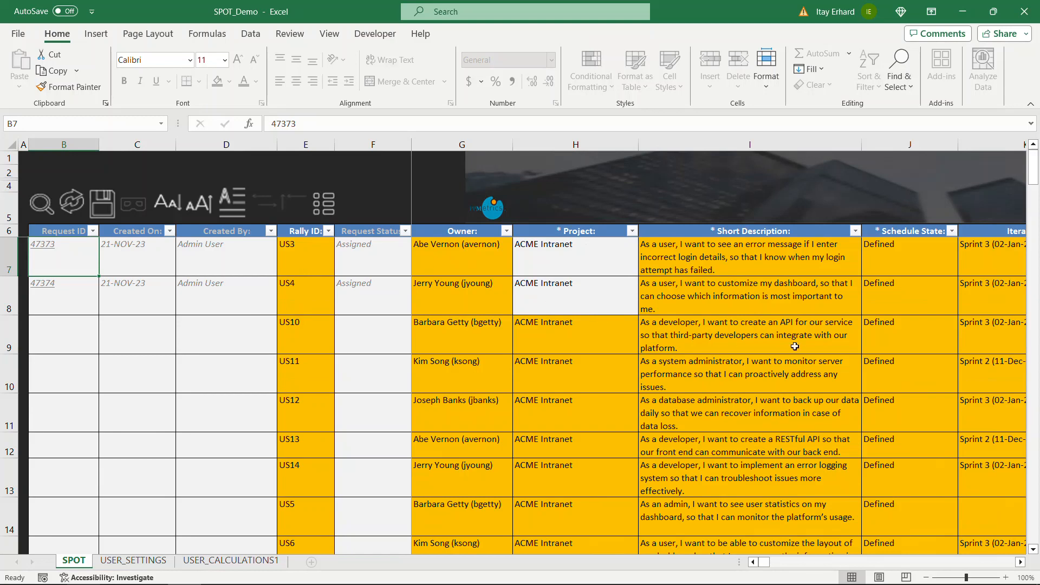
left_click(883, 343)
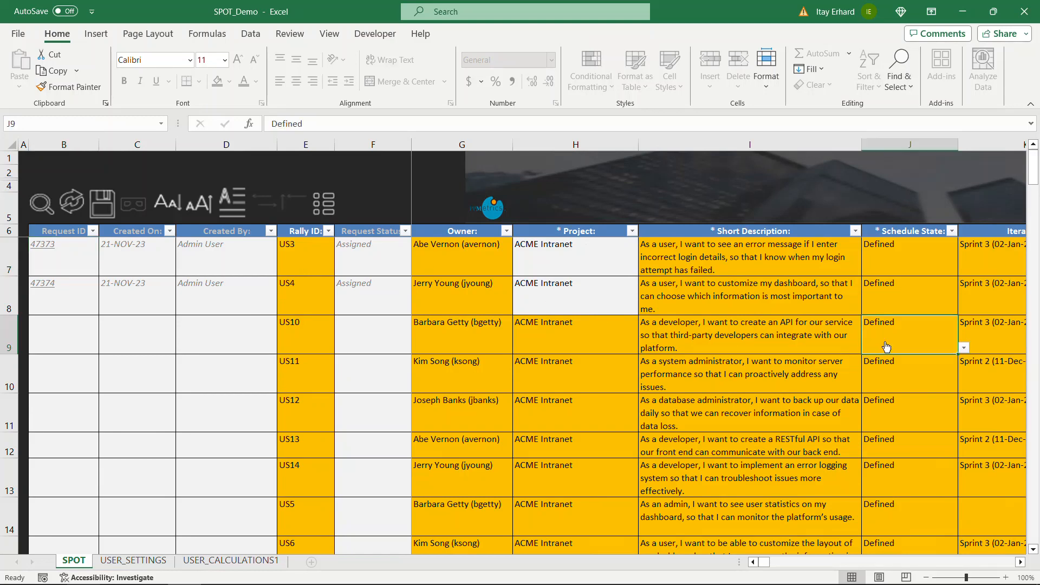
Step: Set US10 to In-Progress and US11's iteration to Sprint 1 (27-Nov-23 - 11-Dec-23)
left_click(966, 348)
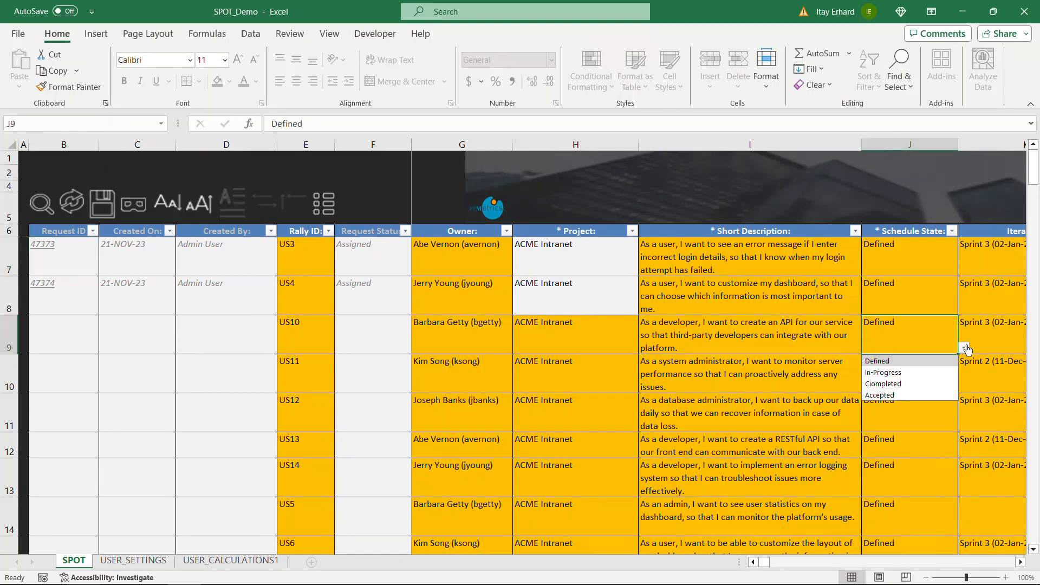
left_click(912, 373)
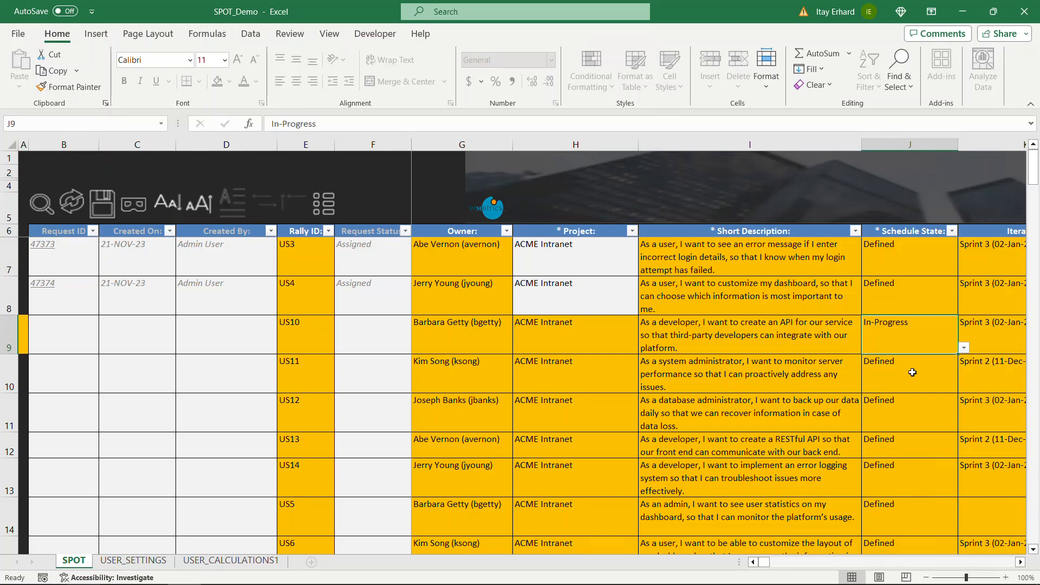
left_click(985, 379)
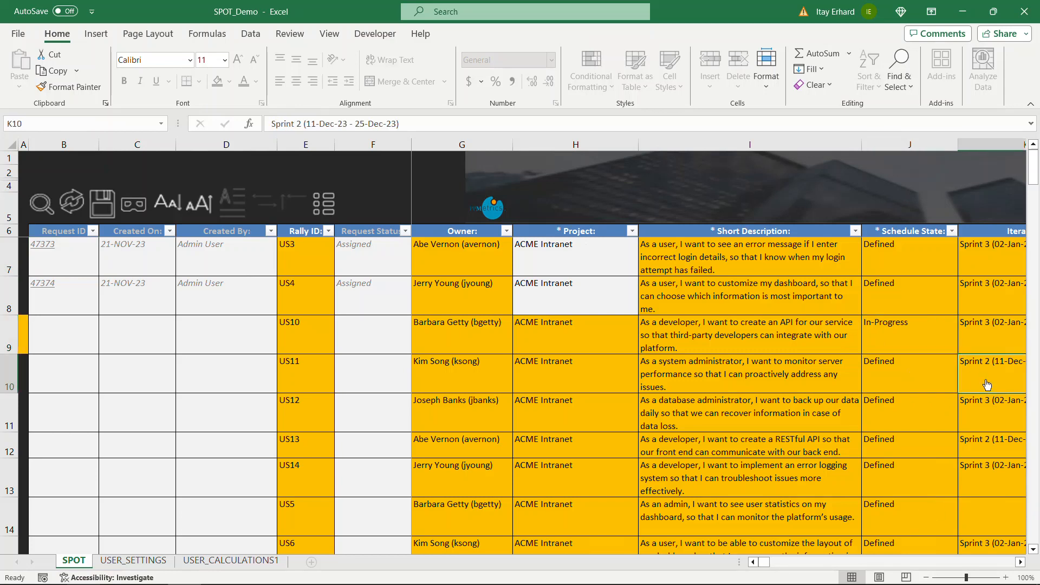
left_click(1021, 563)
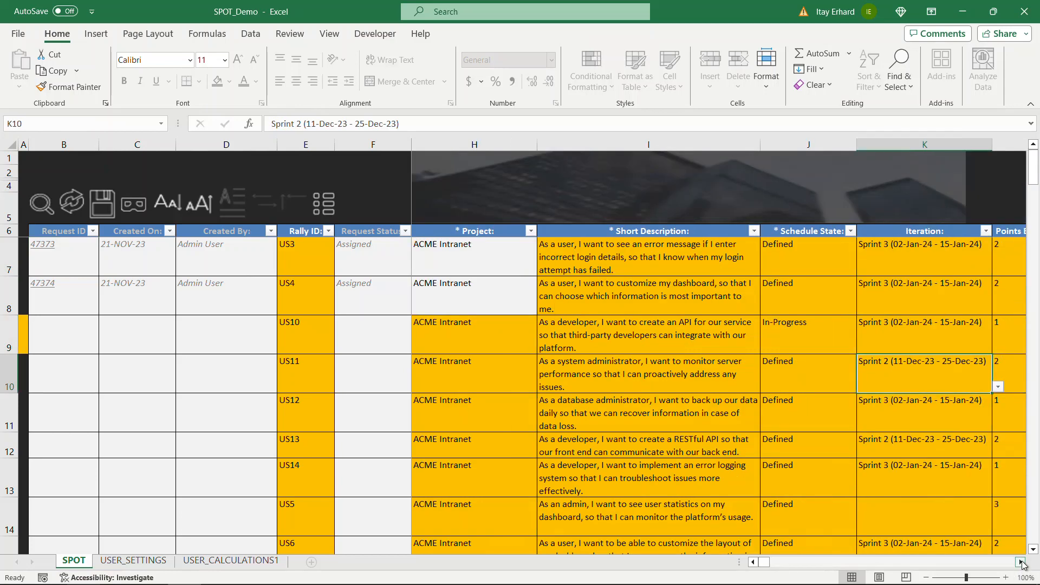
left_click(998, 387)
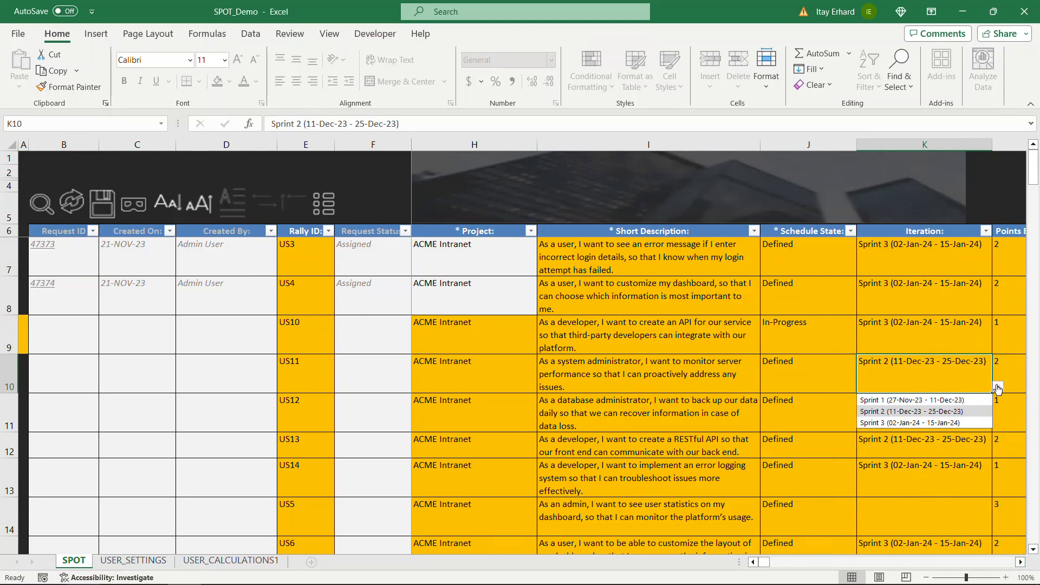
left_click(916, 400)
left_click(752, 562)
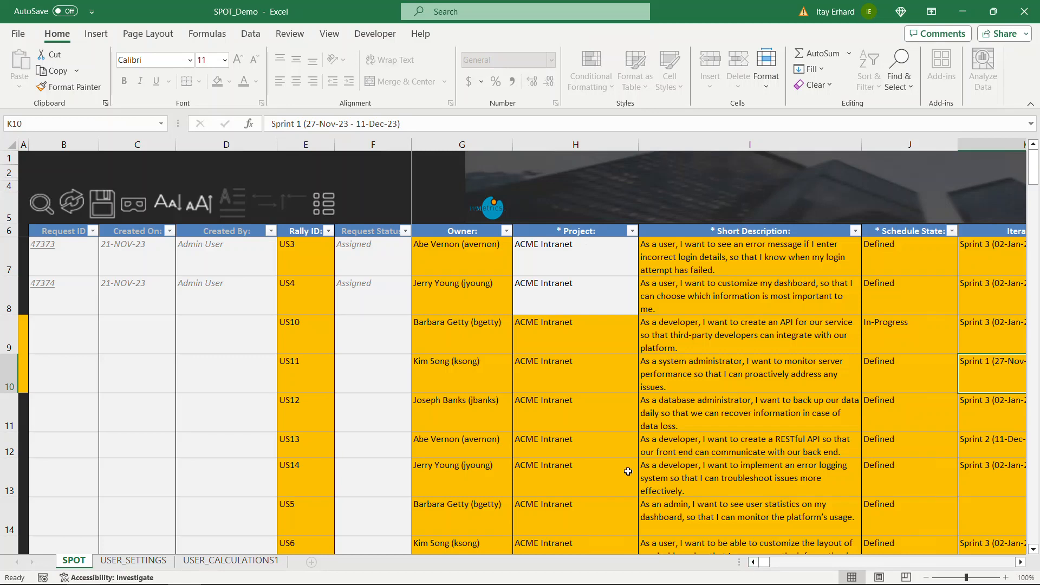
Step: Save the sheet's edits to PPM and close the 'All Good!' load results
left_click(114, 200)
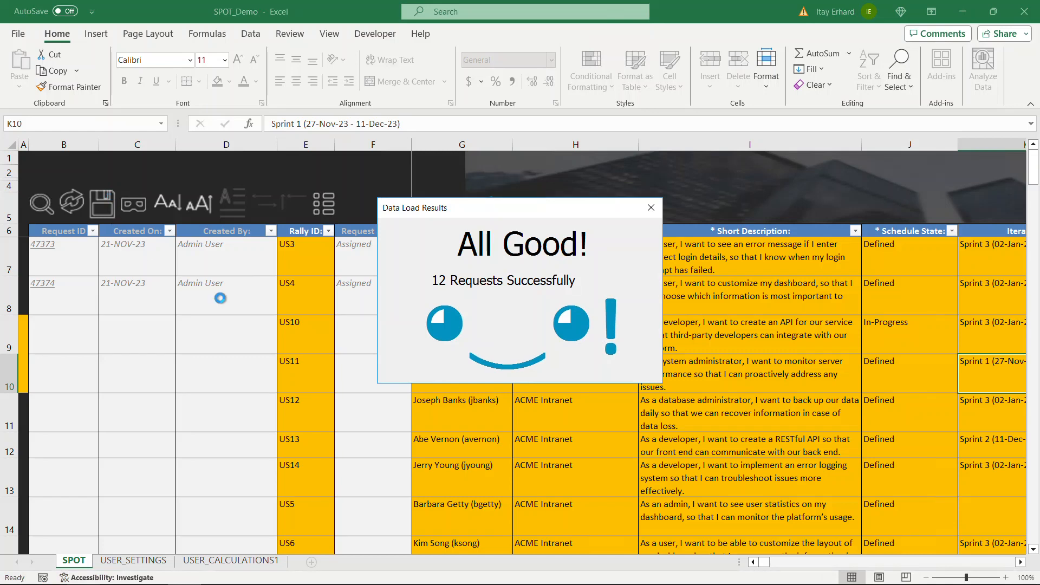
left_click(651, 208)
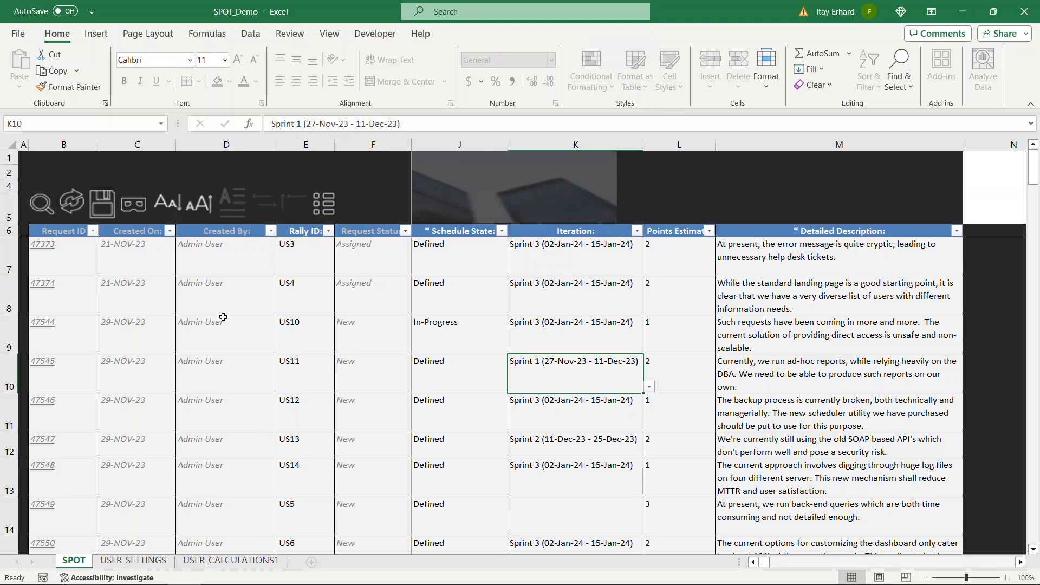
Step: Review request 47545 in PPM, refresh the User Stories search to 12 requests, return to Excel
left_click(49, 366)
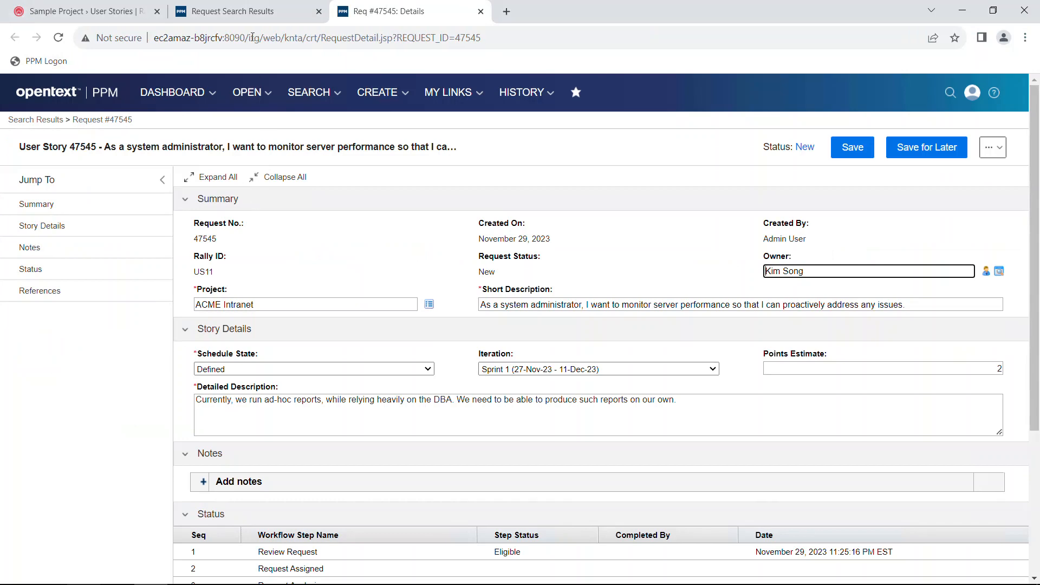
left_click(254, 14)
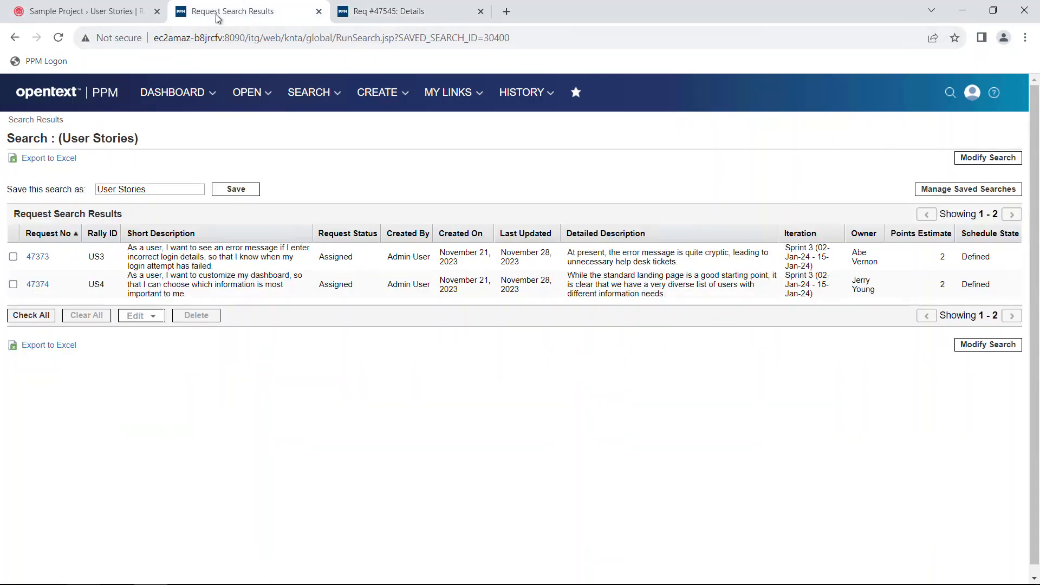
left_click(58, 37)
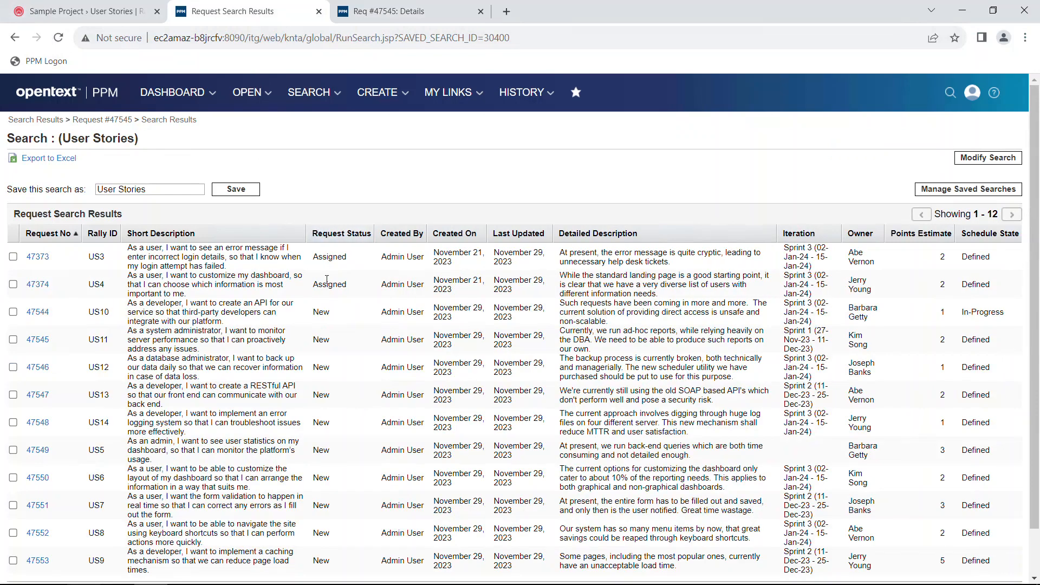
scroll(329, 317, "down", 1)
scroll(332, 324, "up", 1)
key("alt+Tab")
key("alt+Tab")
key("alt+Tab")
key("alt+Tab")
key("alt+Tab")
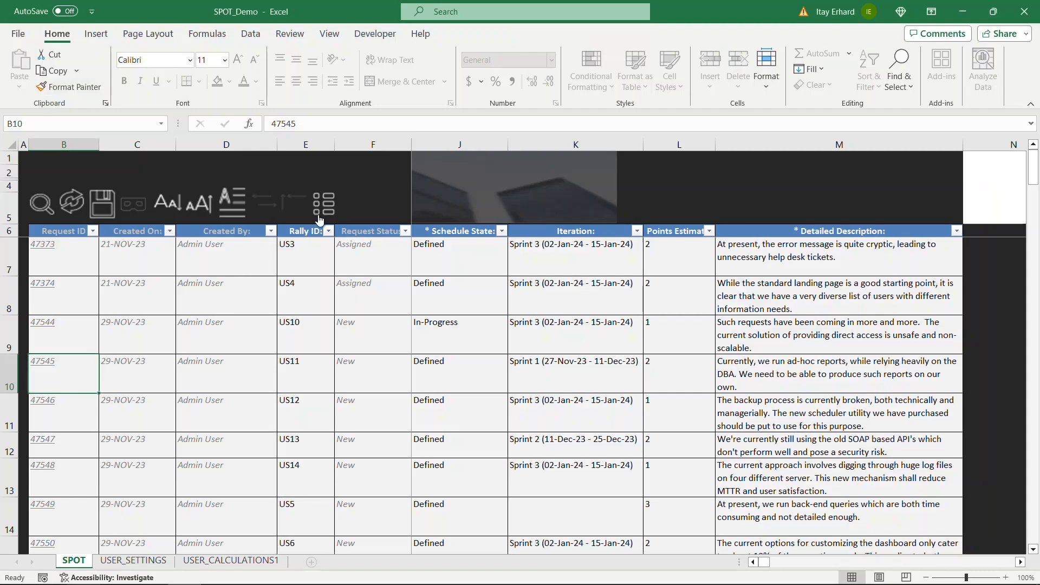
Step: Open the Completed Data Loads list from the SPOT Navigator
left_click(323, 208)
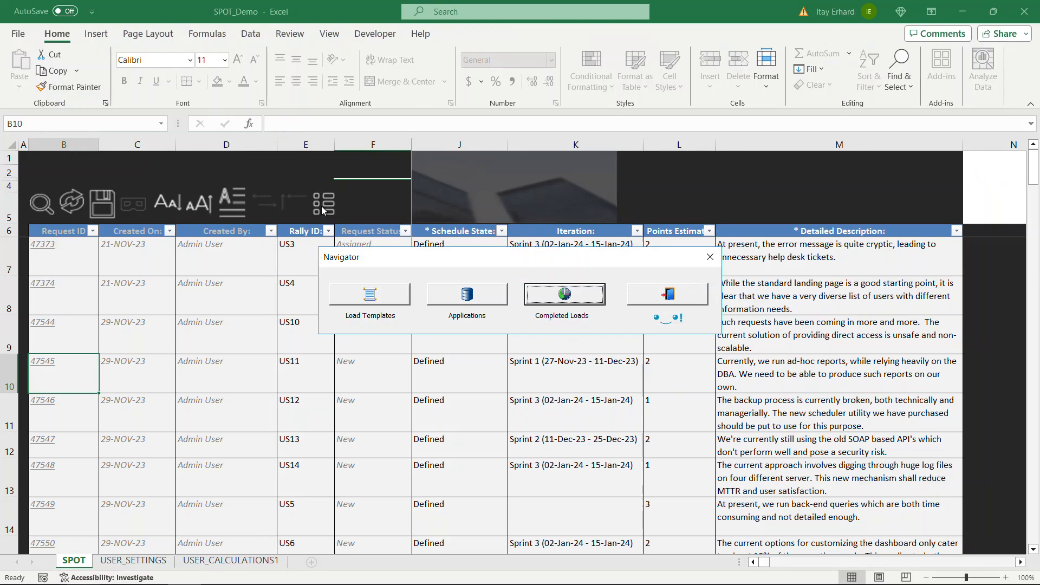
left_click(540, 293)
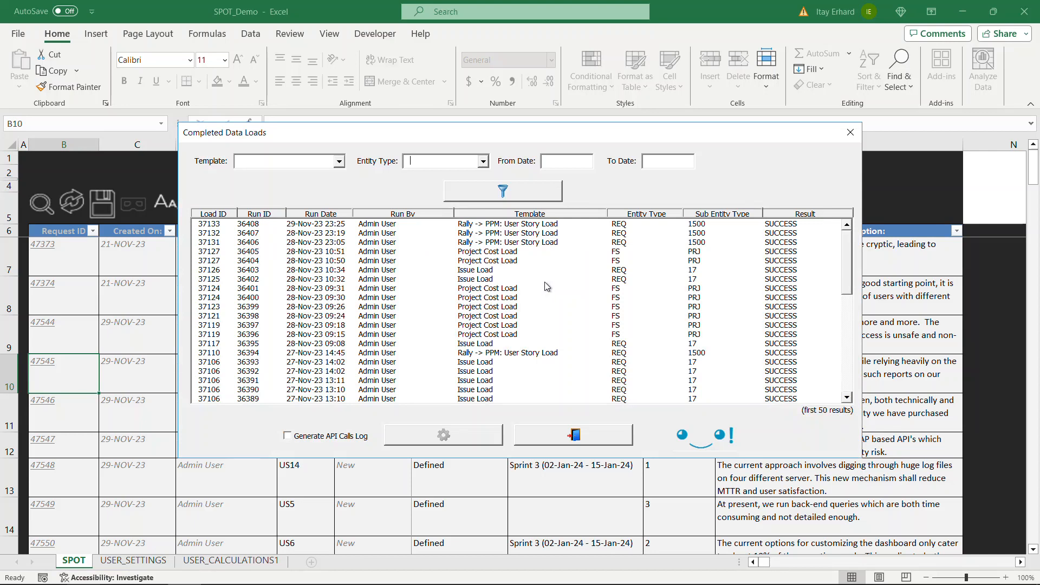
Step: Export load 37133 to SPOT_Load_29_NOV_23_232713.xlsx with an API calls log, then exit the history
left_click(392, 225)
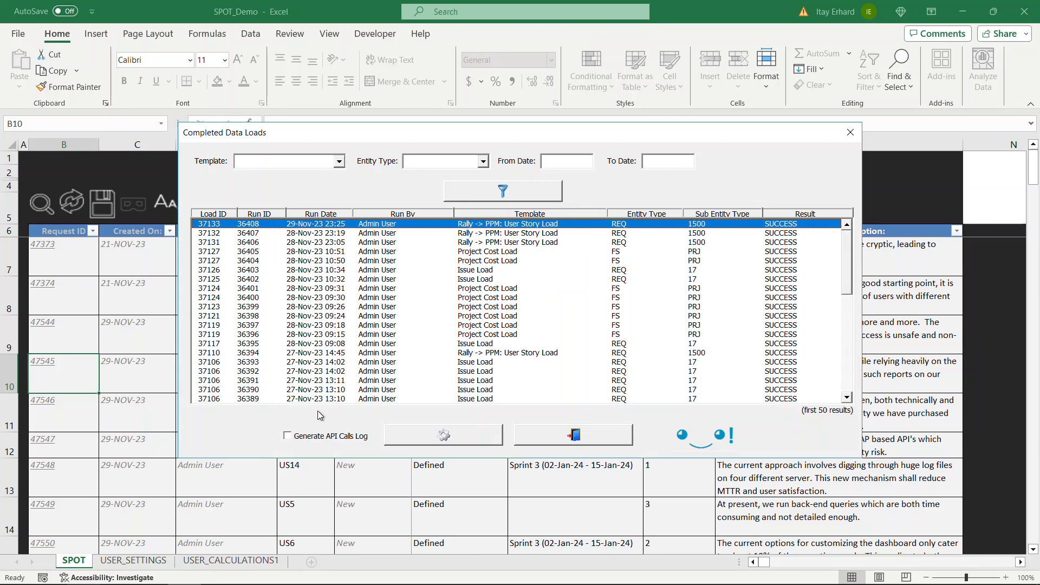
left_click(290, 436)
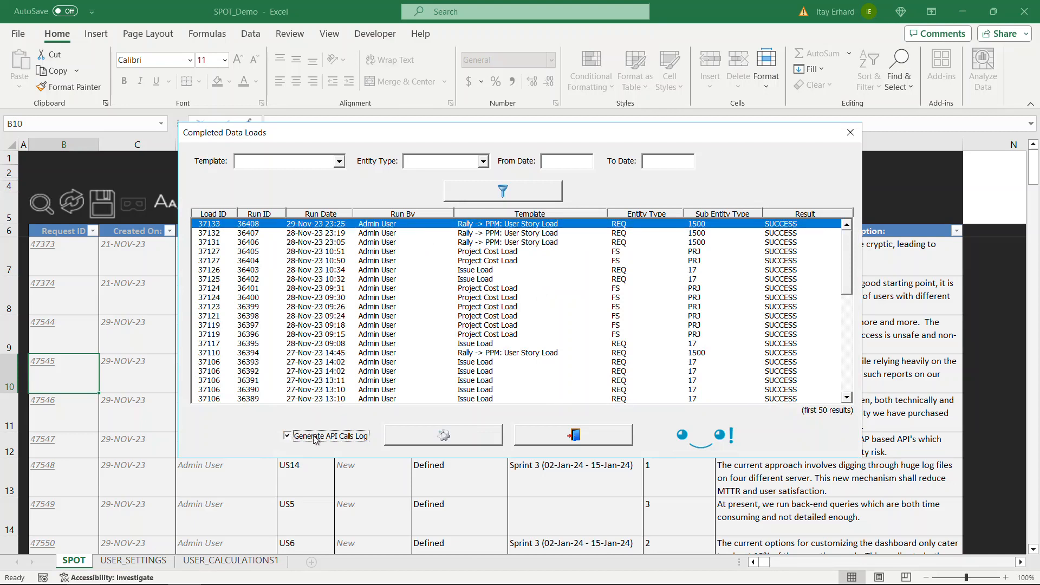
left_click(431, 439)
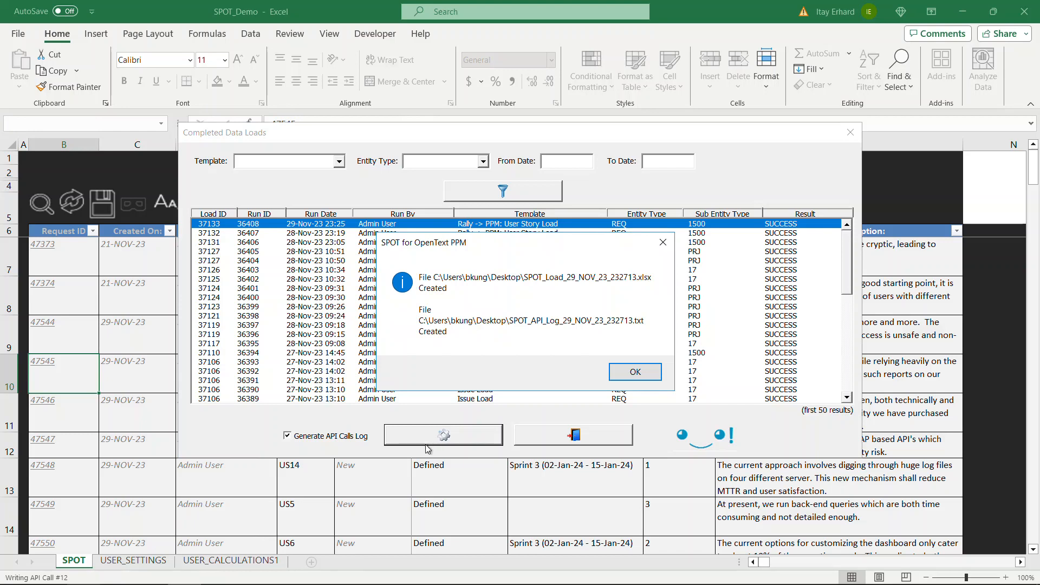
left_click(636, 370)
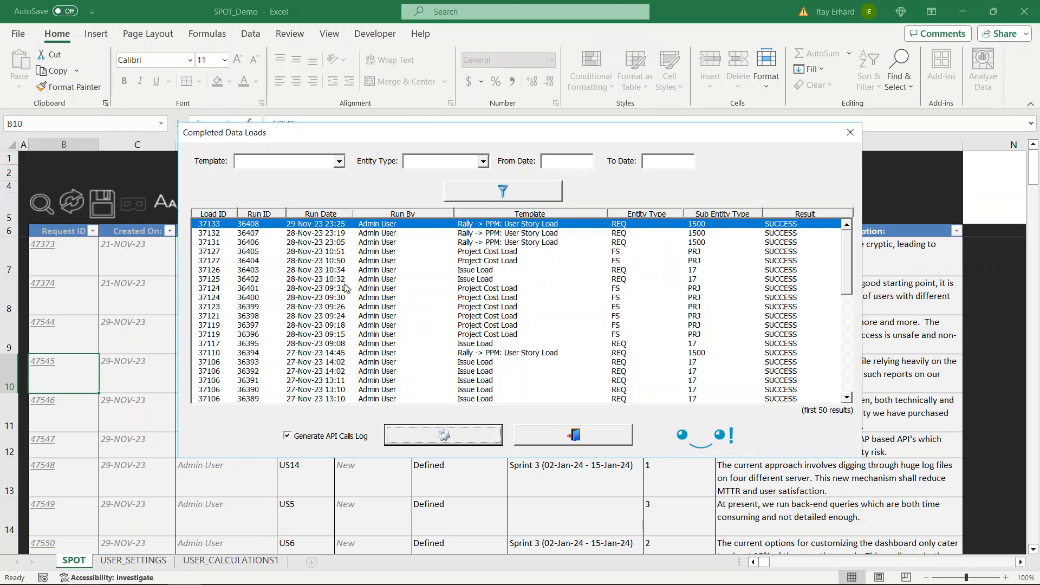
left_click(576, 435)
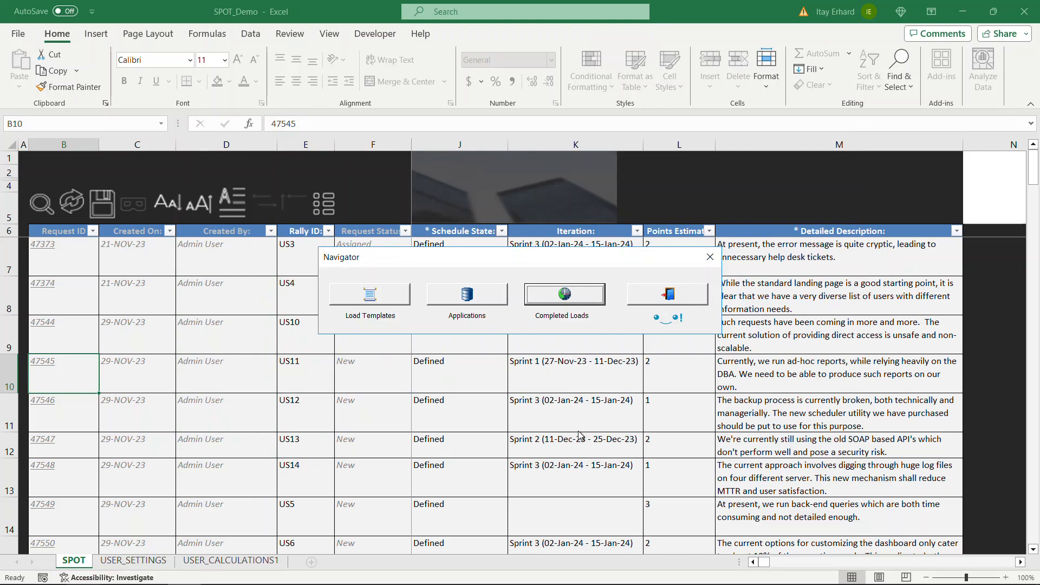
Step: Close the SPOT Navigator and switch to the PowerPoint Slide Show
left_click(709, 257)
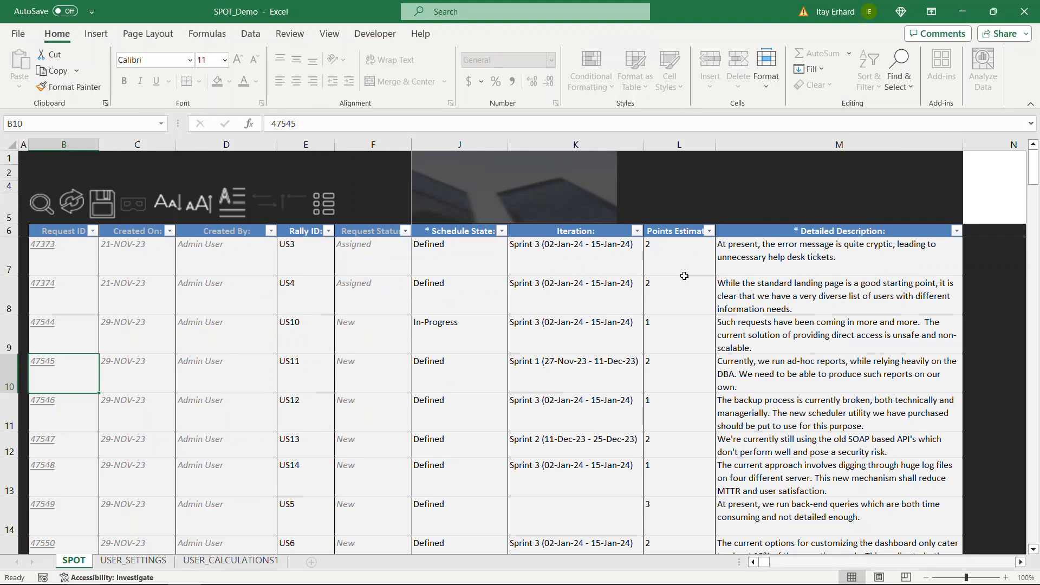
key("alt+Tab")
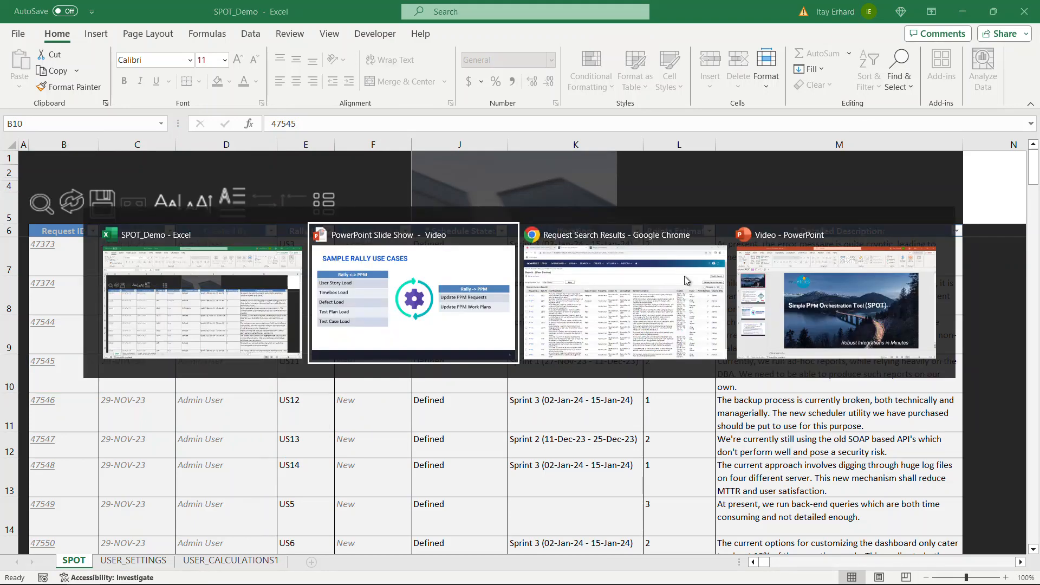